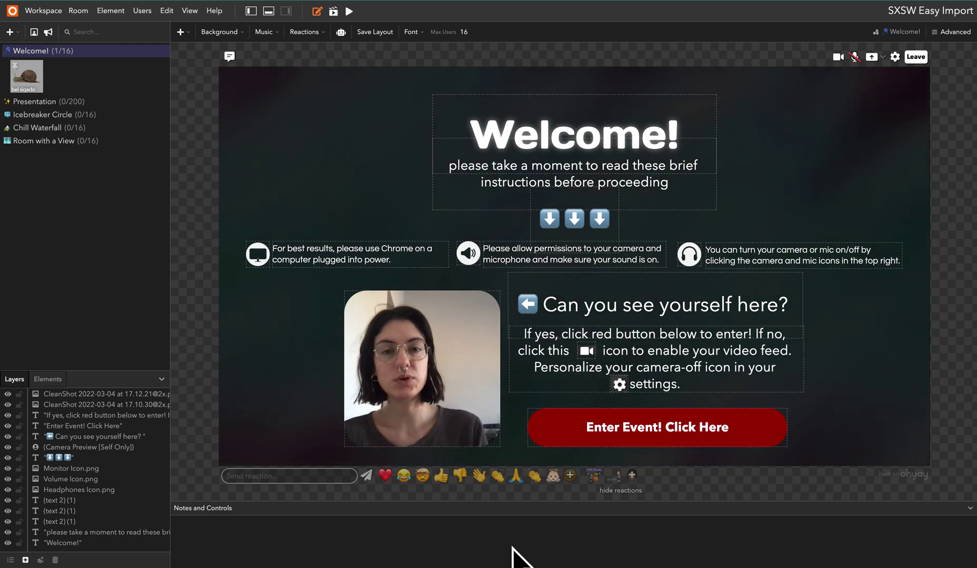
Step: Preview the Welcome! room as an attendee and return to edit mode
click(349, 11)
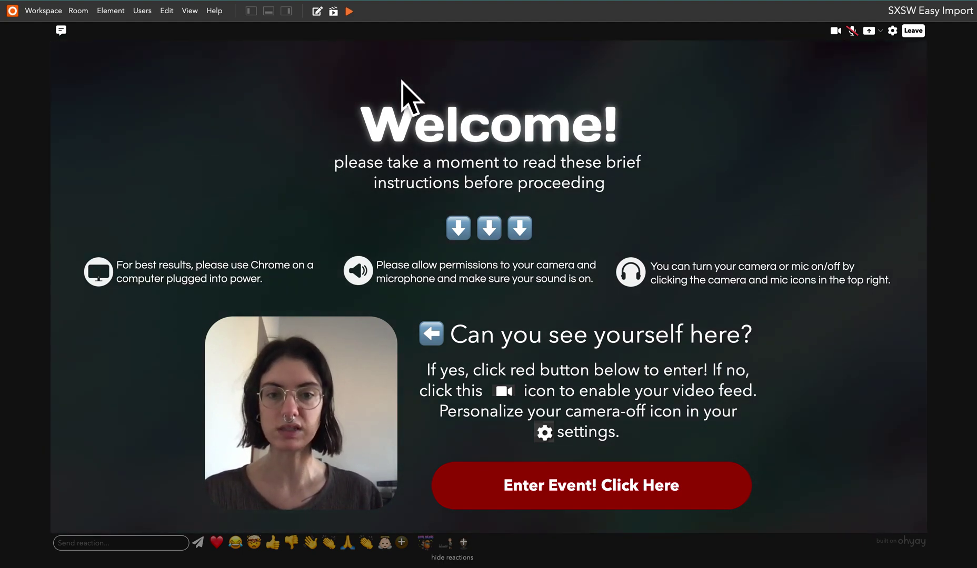
click(323, 17)
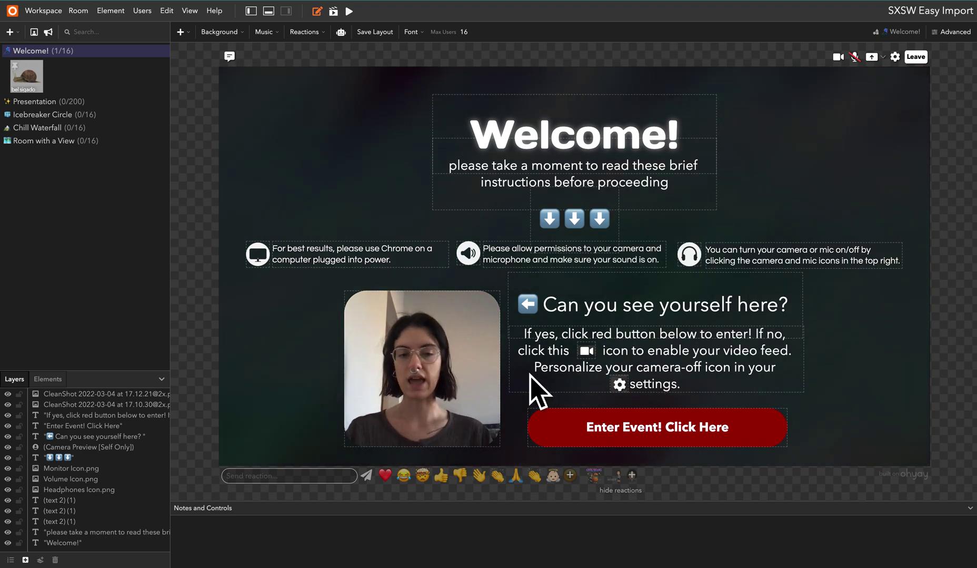
key(ctrl+e)
key(ctrl+e)
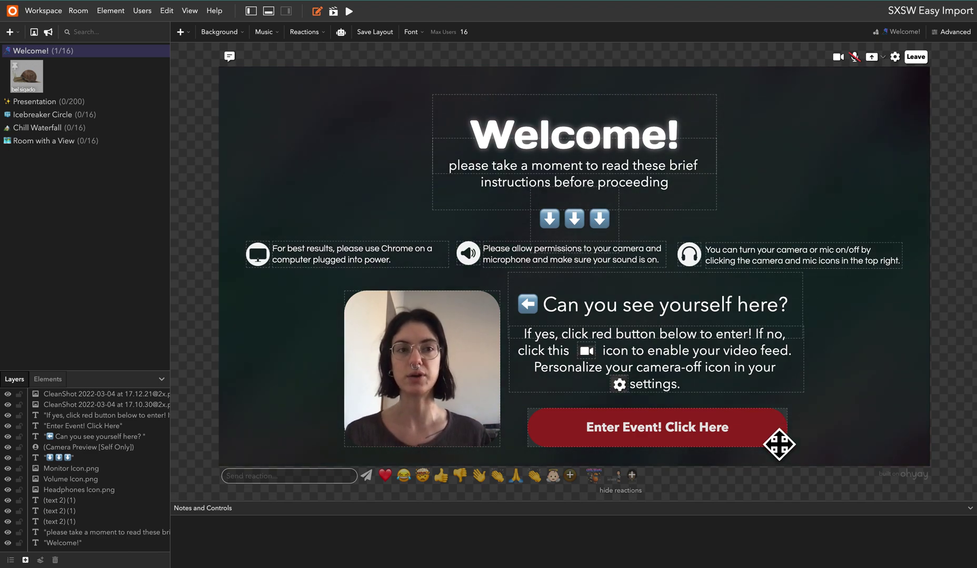
Step: Select the Enter Event! Click Here button and compare the Welcome! room in edit and director modes
click(770, 441)
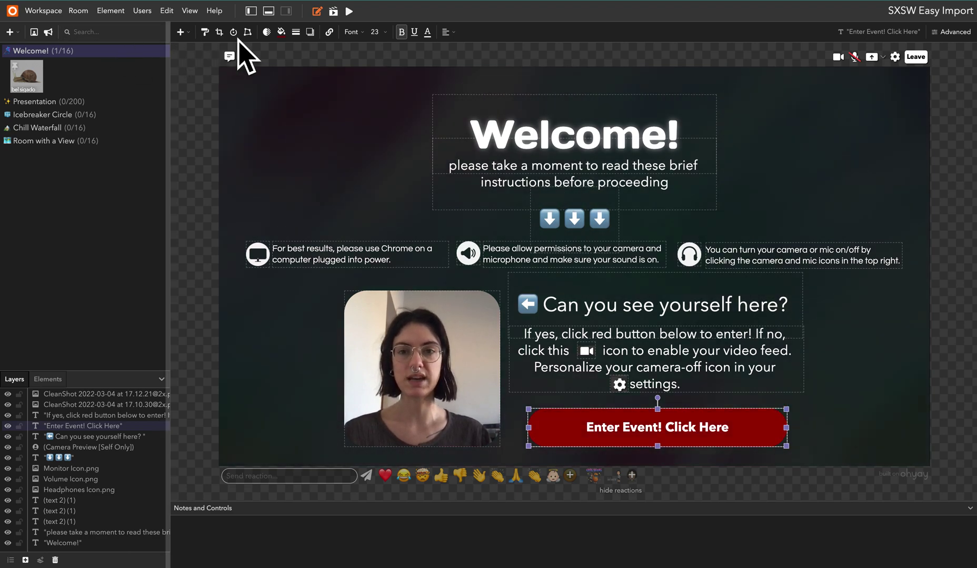
click(447, 33)
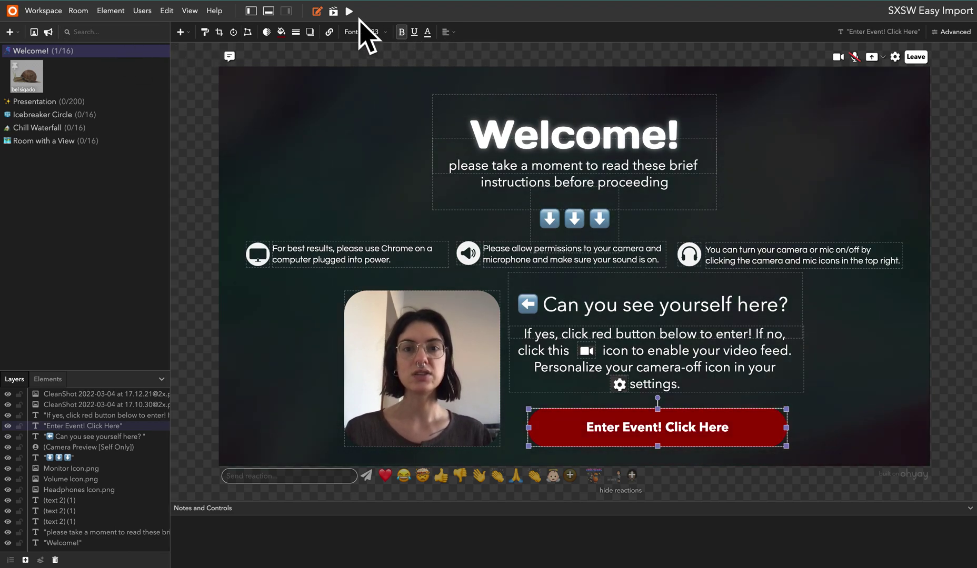
click(337, 19)
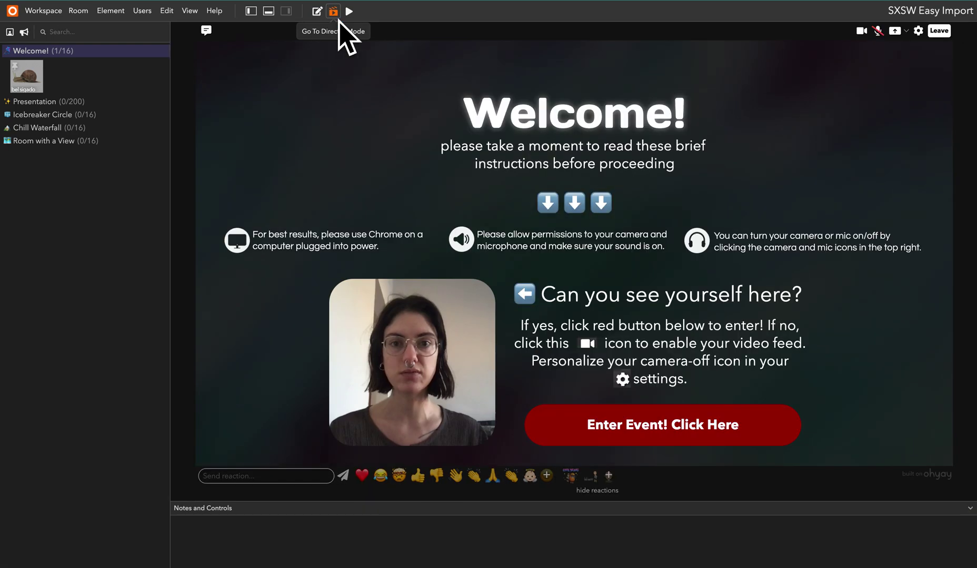
click(323, 15)
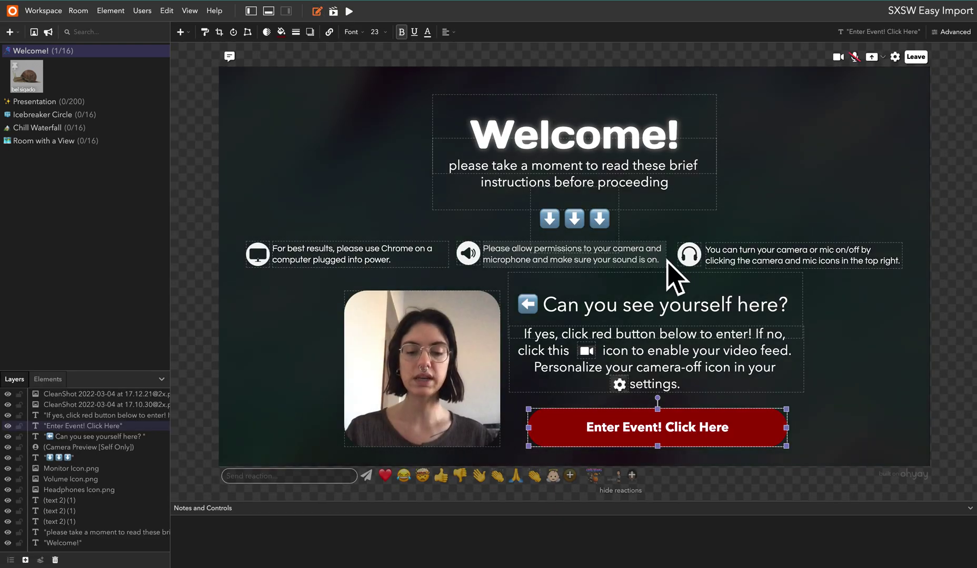
click(335, 10)
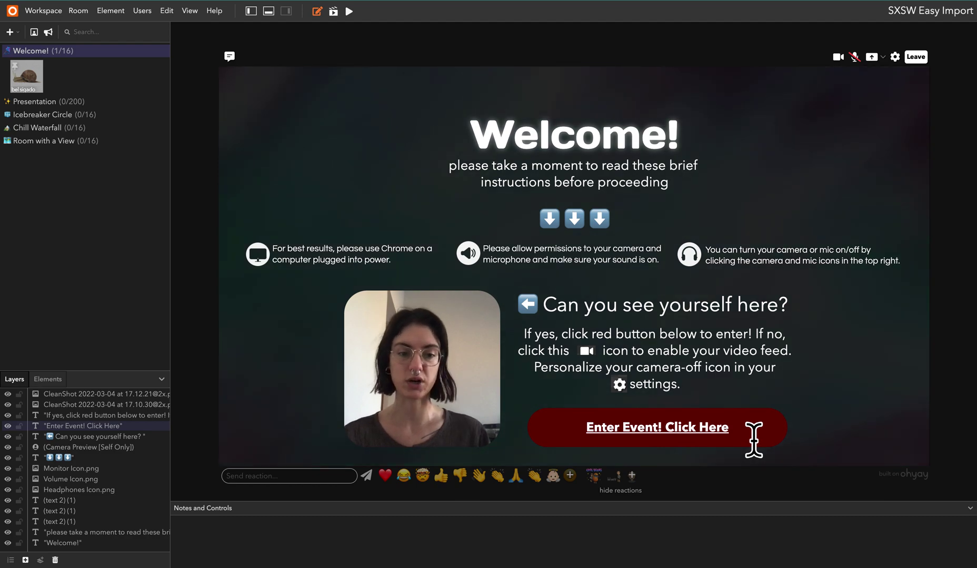
key(ctrl+e)
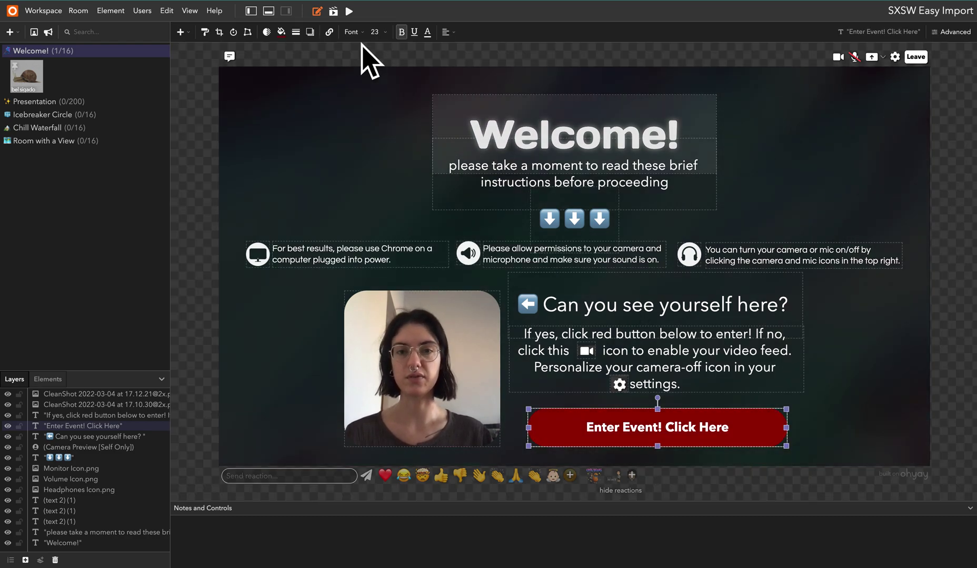
Step: In director mode, enter the Presentation room through the red Enter Event button and enlarge the Notes and Controls area
click(336, 17)
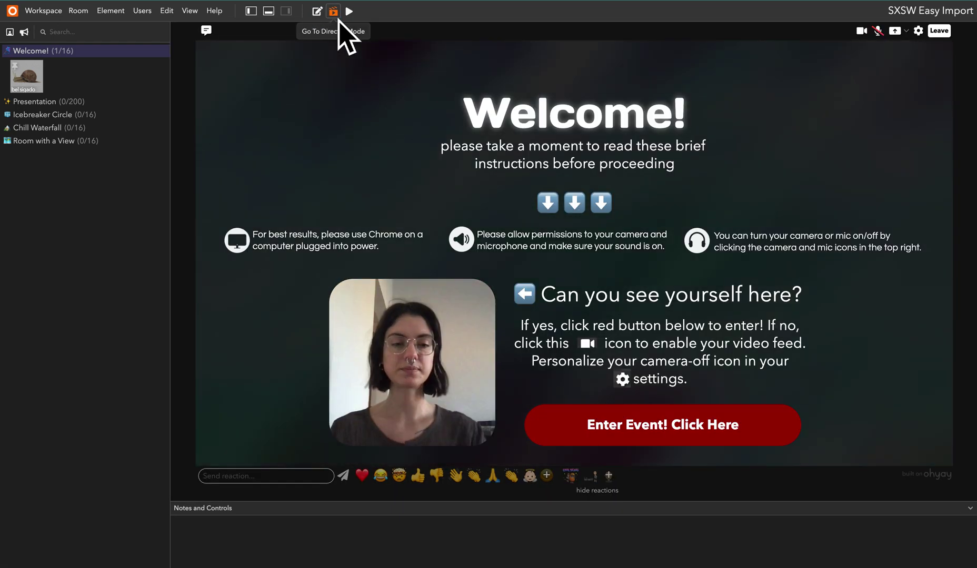
click(711, 429)
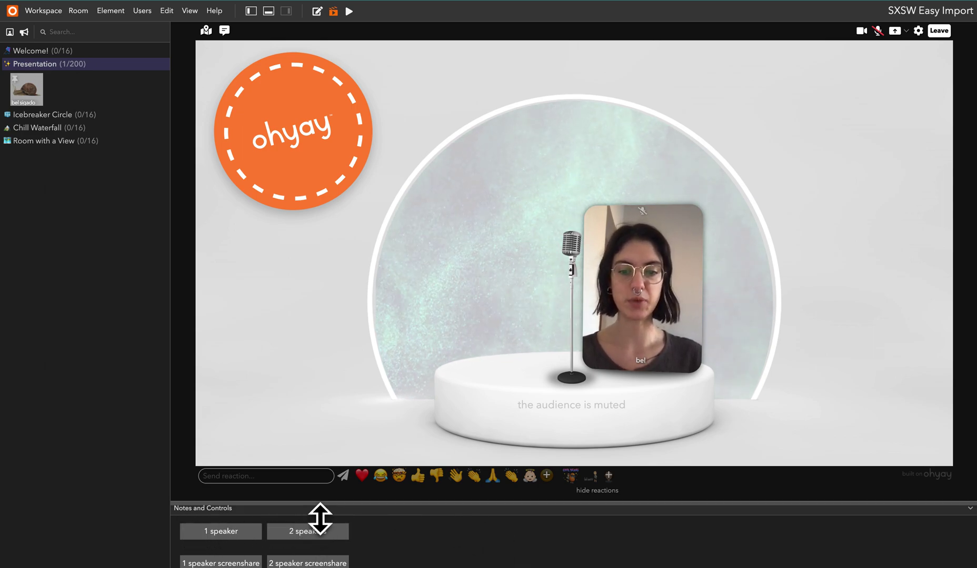
drag(320, 509, 322, 452)
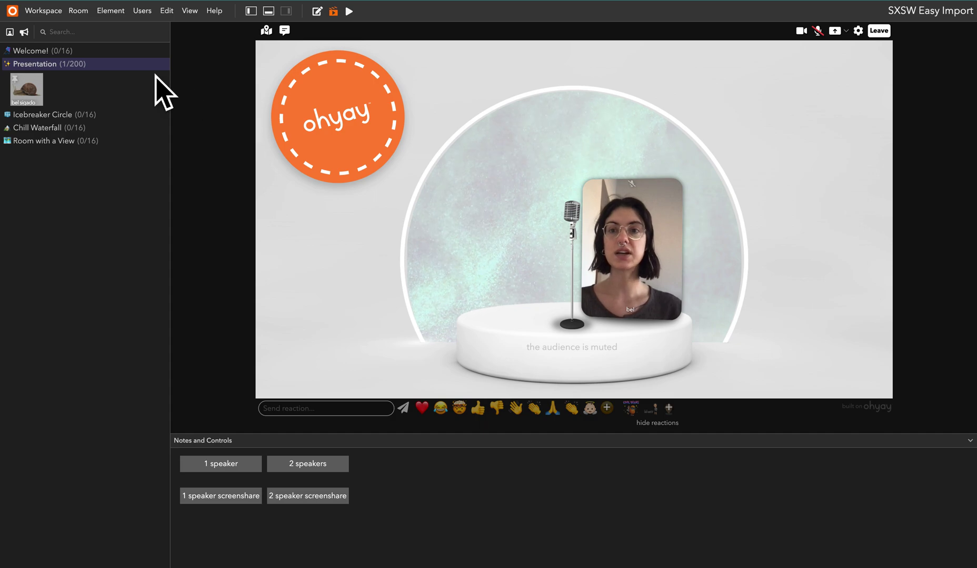
Step: Examine the admin access options in User Management and the workspace settings
click(144, 18)
click(167, 29)
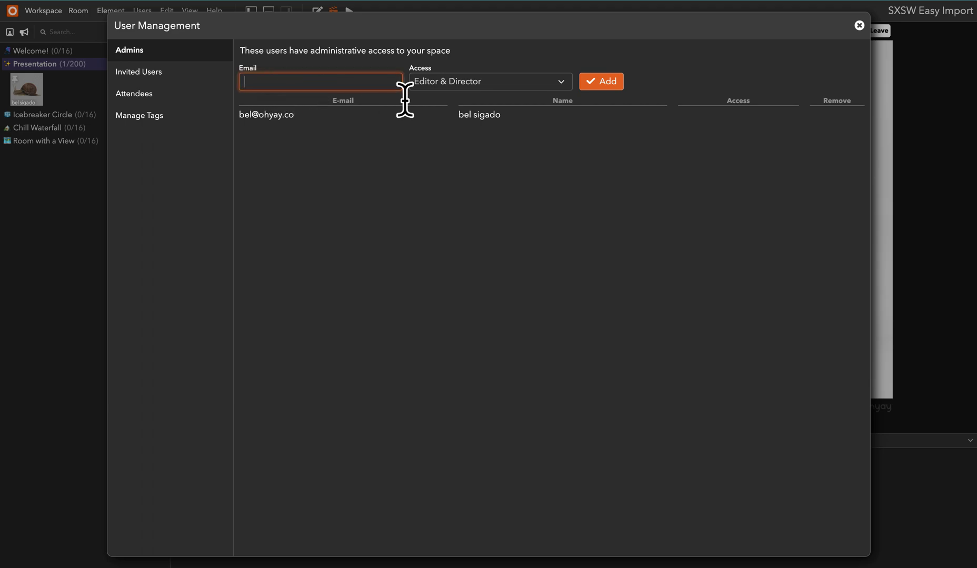
click(859, 26)
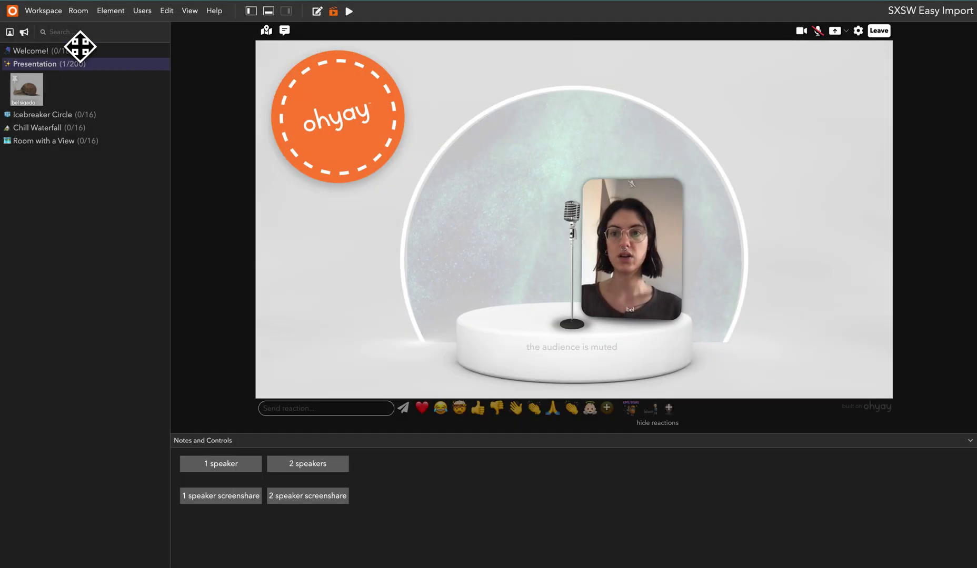
click(59, 19)
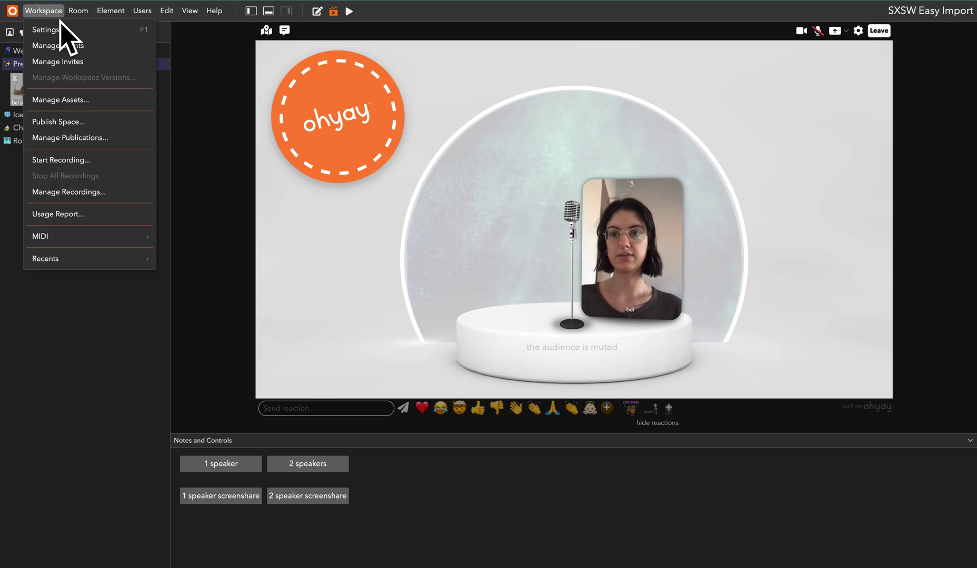
click(59, 32)
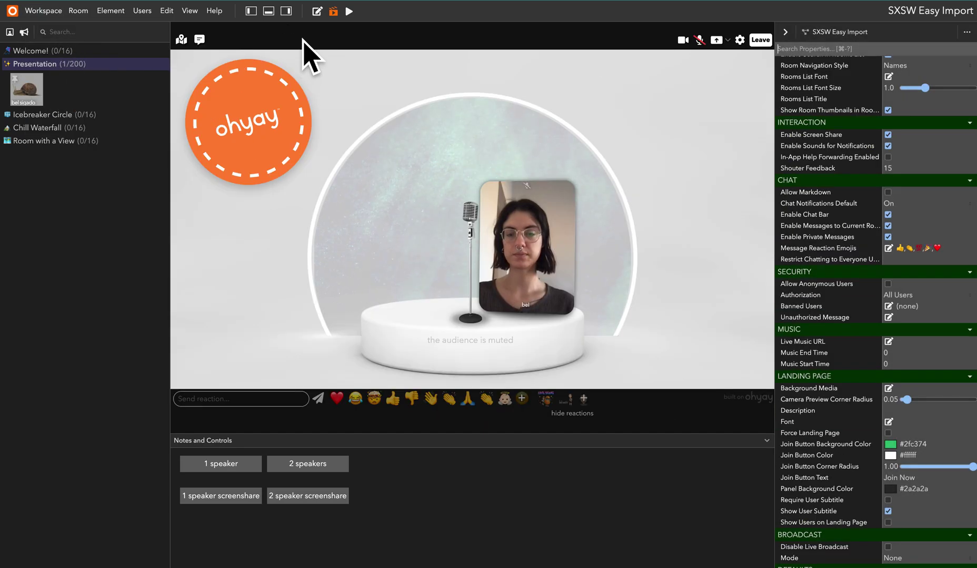
Step: In edit mode, add one test bot to the Presentation room and close the workspace settings
click(318, 13)
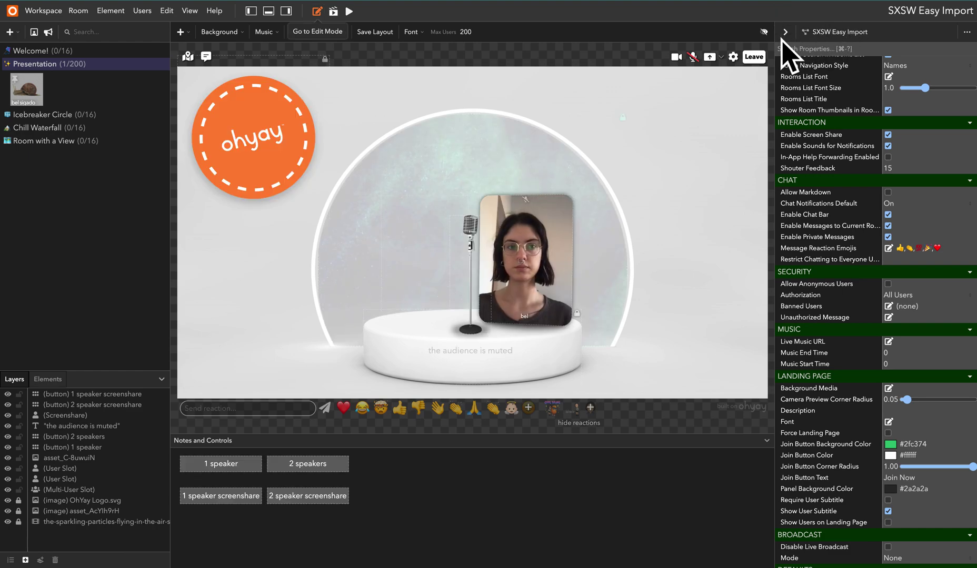
click(345, 39)
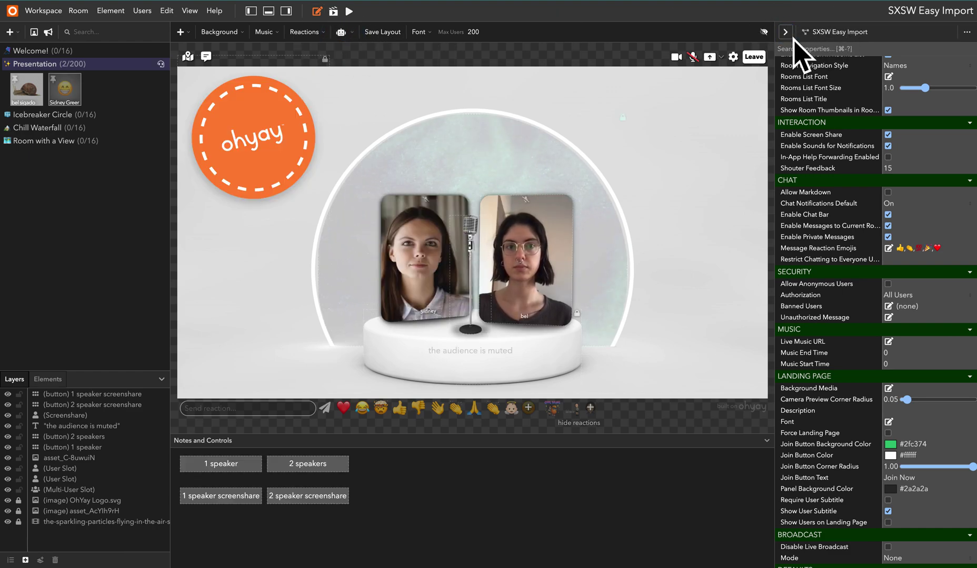
click(785, 33)
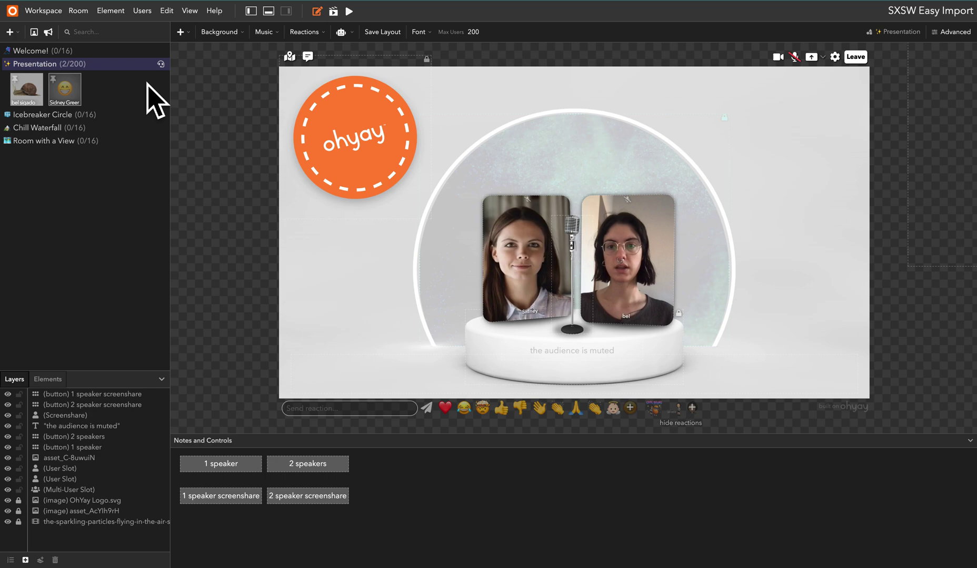
Step: Examine the additional user actions for the test bot, such as Add Admin, and return to director mode
right_click(90, 111)
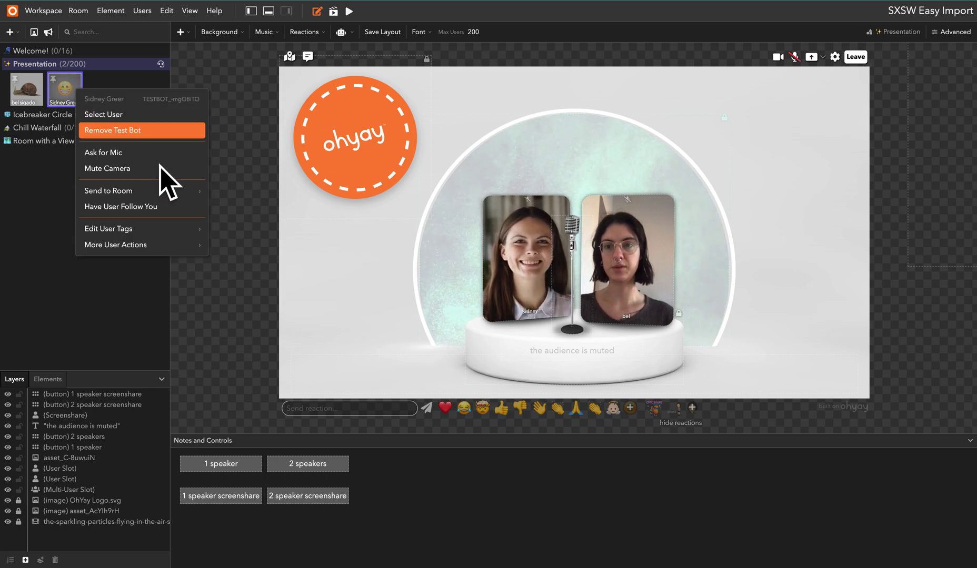
mouse_move(194, 250)
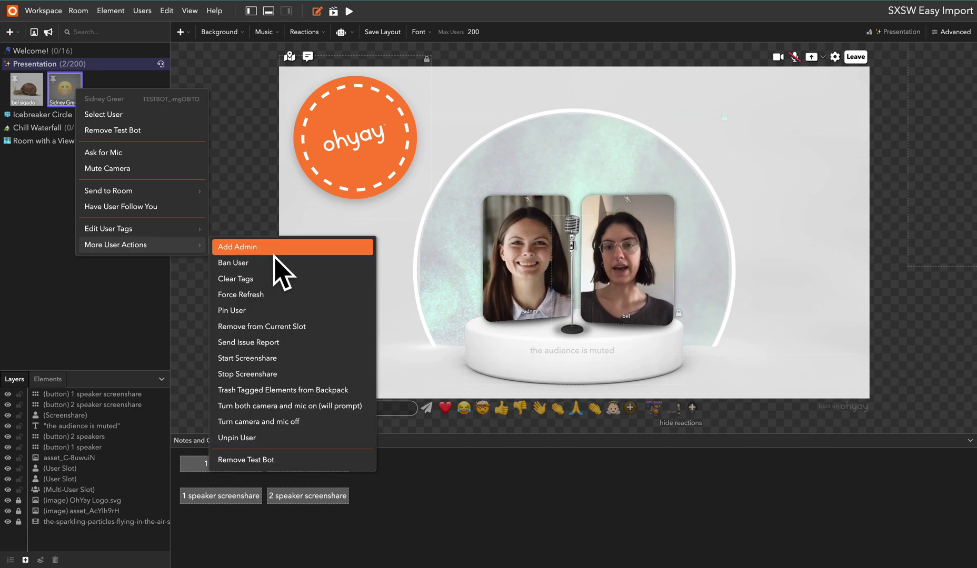
click(334, 11)
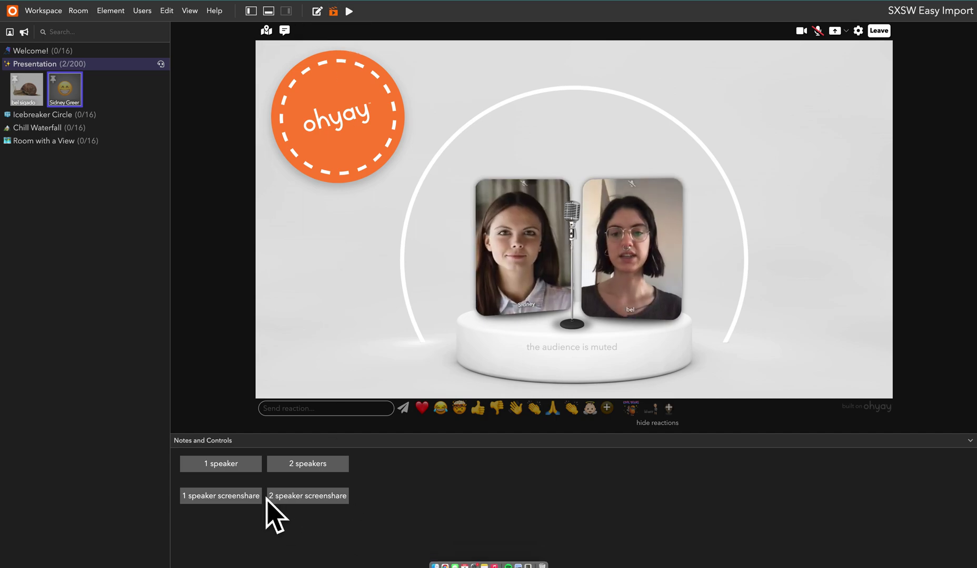
Step: Switch the stage through the 1 speaker, 2 speakers and 1 speaker screenshare layouts
click(234, 470)
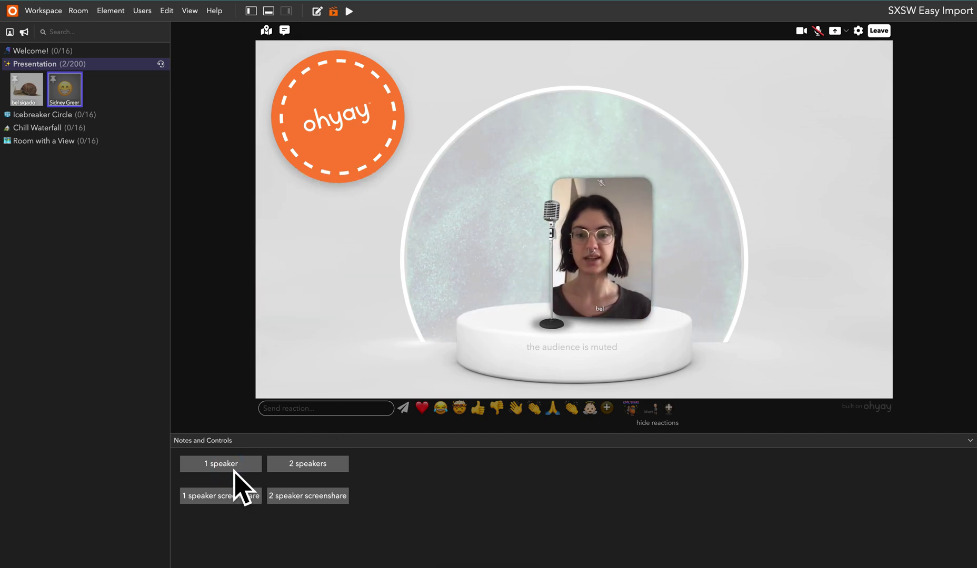
click(328, 469)
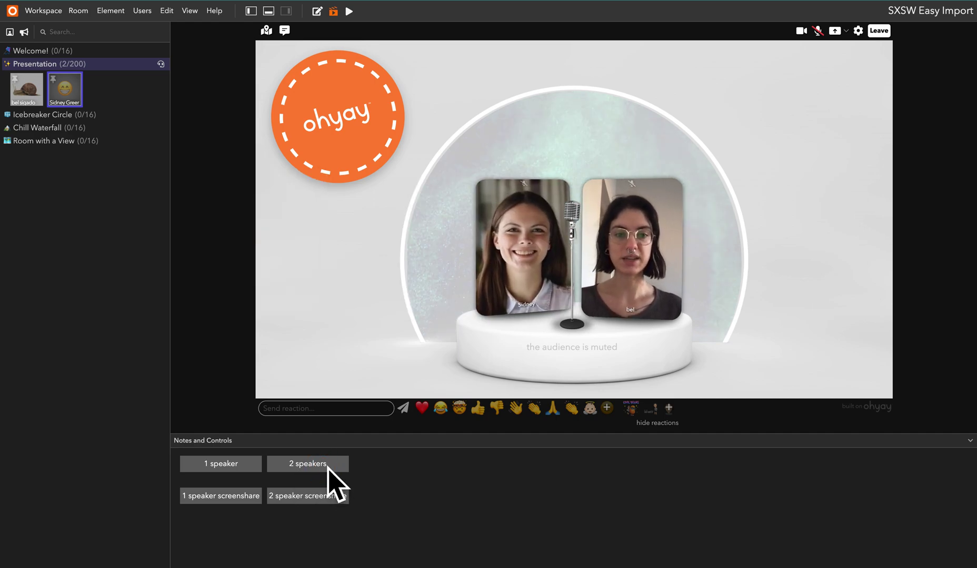
click(225, 497)
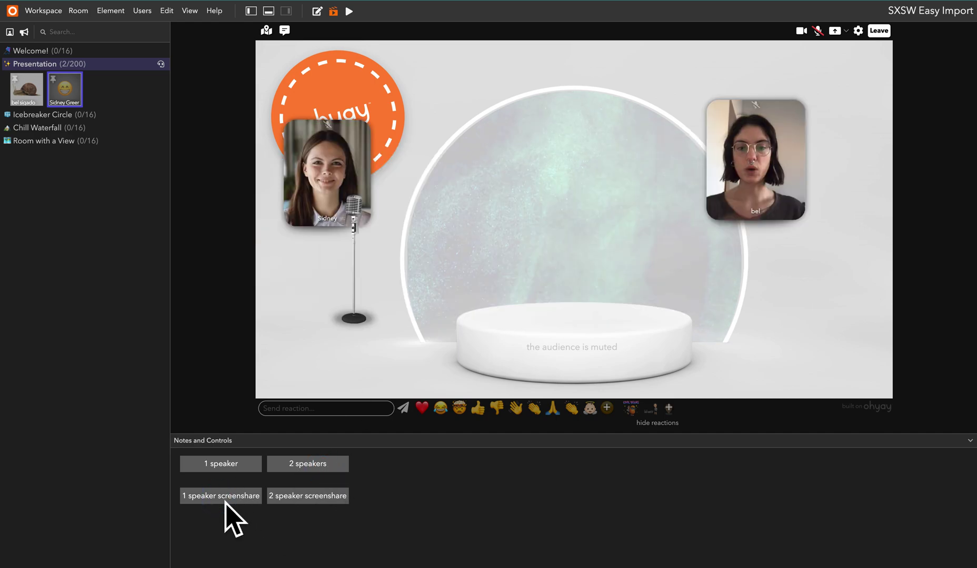
Step: Share the pods 2022 Chrome tab as a screen share in the Presentation room
click(844, 34)
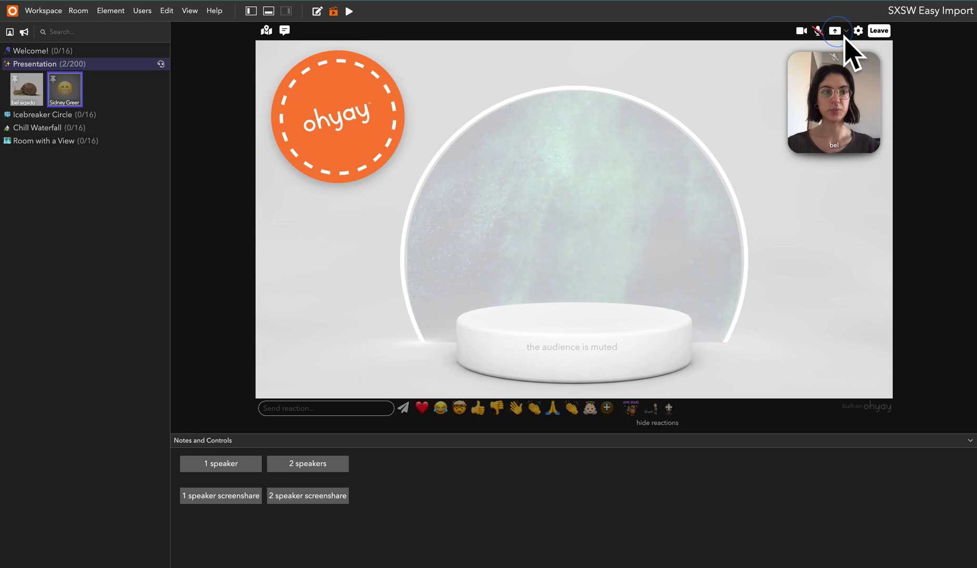
click(601, 49)
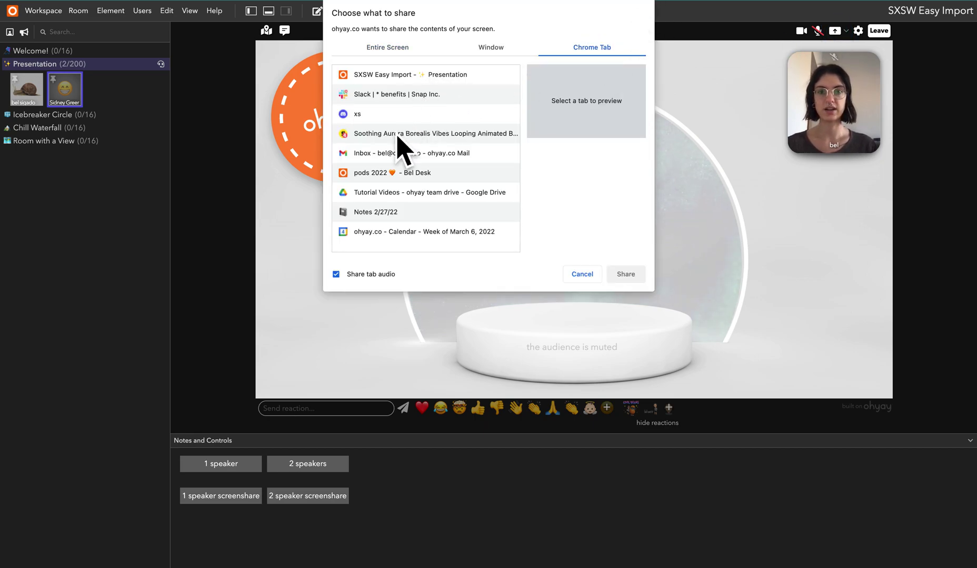
click(409, 180)
click(629, 276)
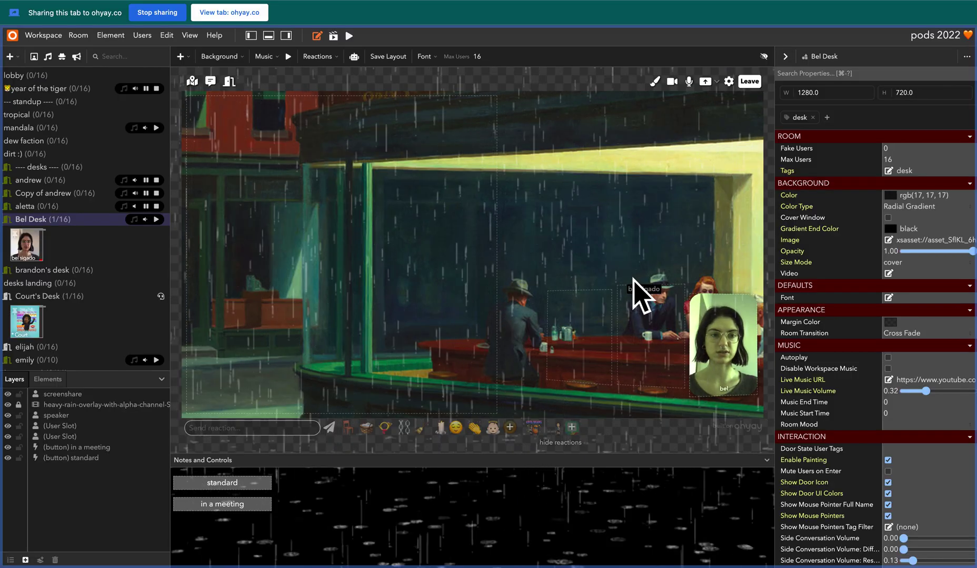
Step: Stop the screen share from the SXSW Easy Import tab and switch the stage to the 1 speaker layout
click(787, 2)
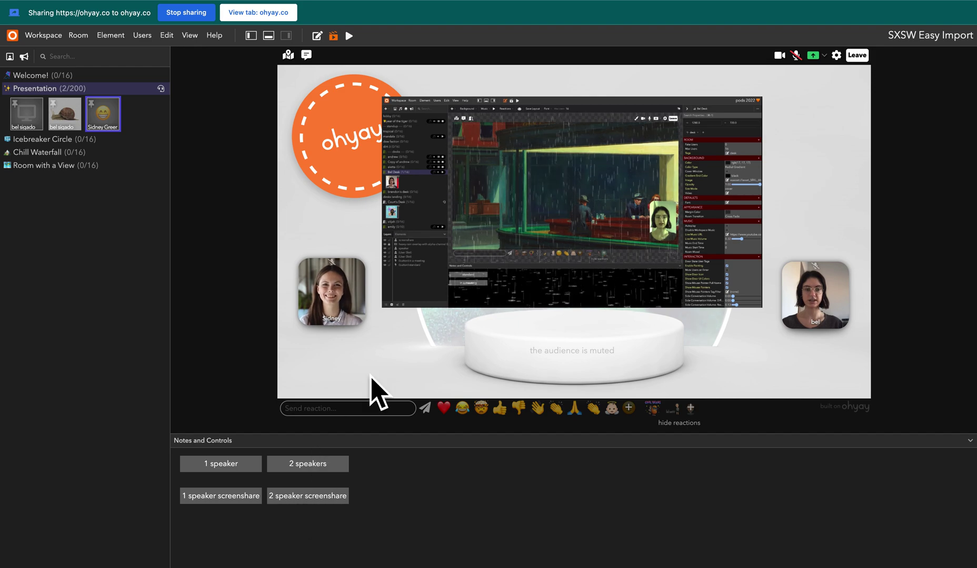
click(817, 62)
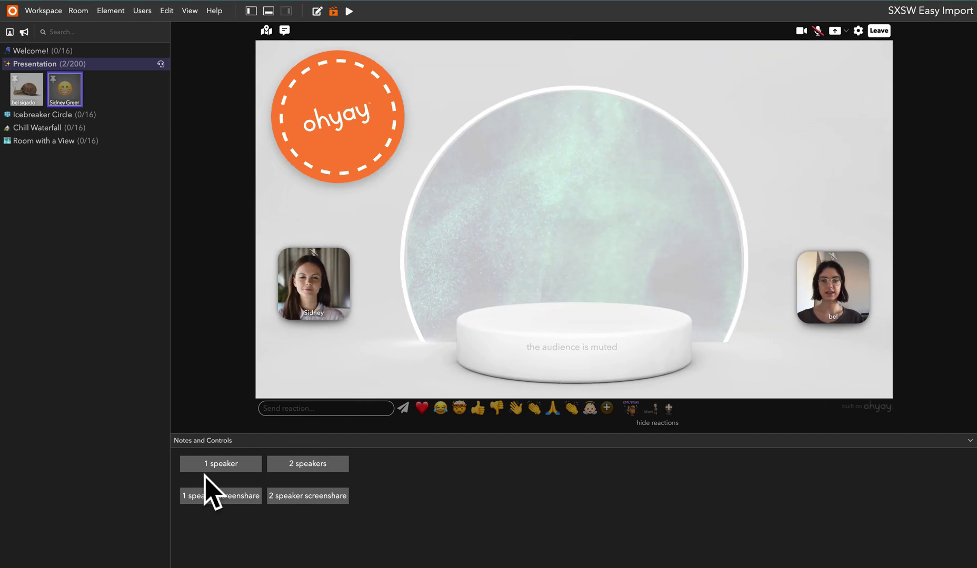
click(204, 473)
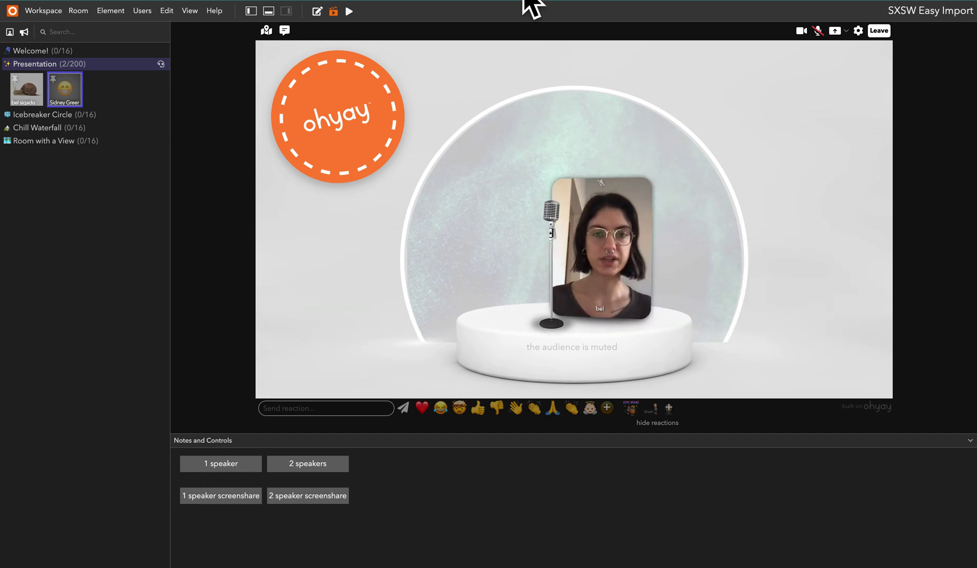
Step: In edit mode, add seven more test bots to the Presentation room as its audience
click(323, 14)
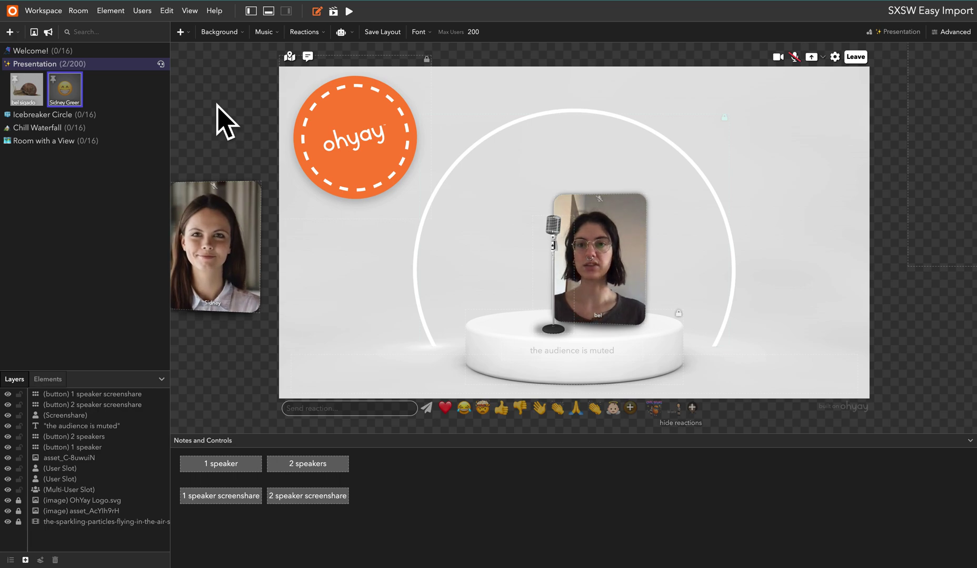
click(347, 39)
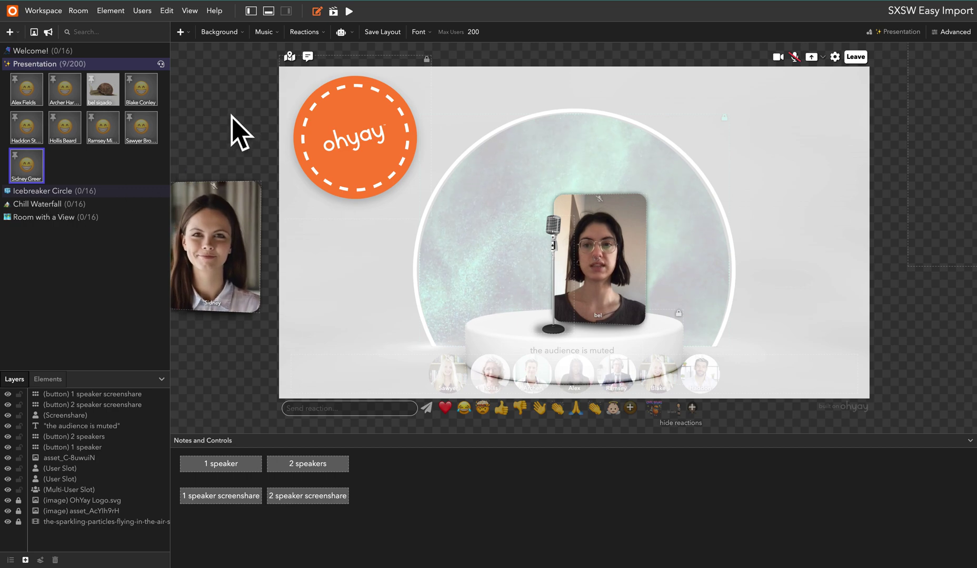
Step: Return to director mode and open the attendee list of rooms and their users
click(337, 12)
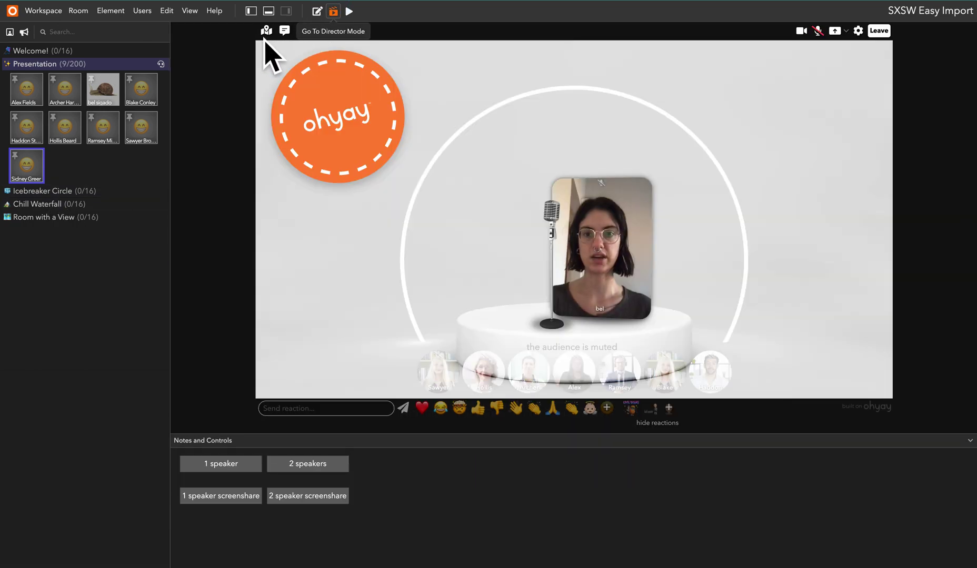
click(268, 32)
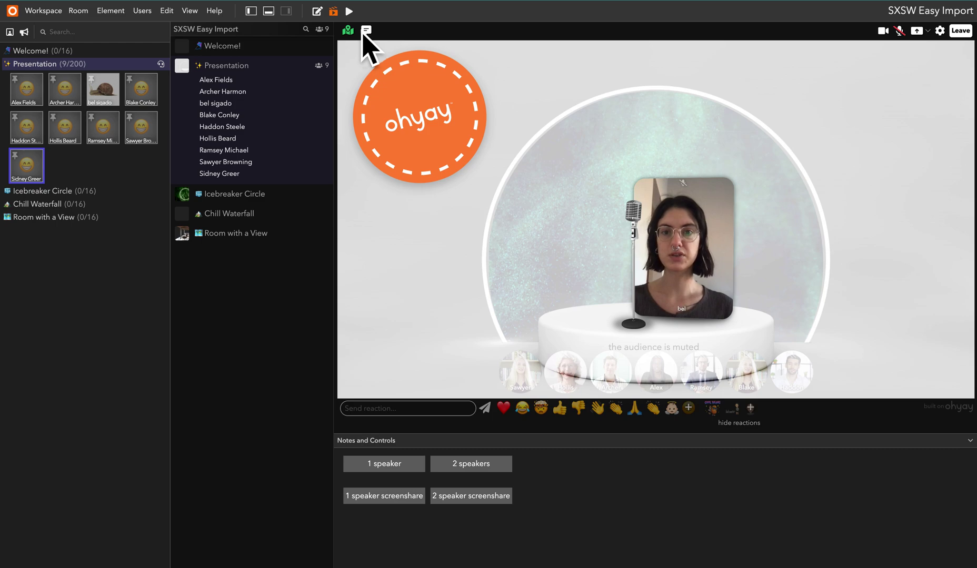
Step: In edit mode, open the chat and send "hey meet me here!" to everyone in the Presentation room
click(322, 14)
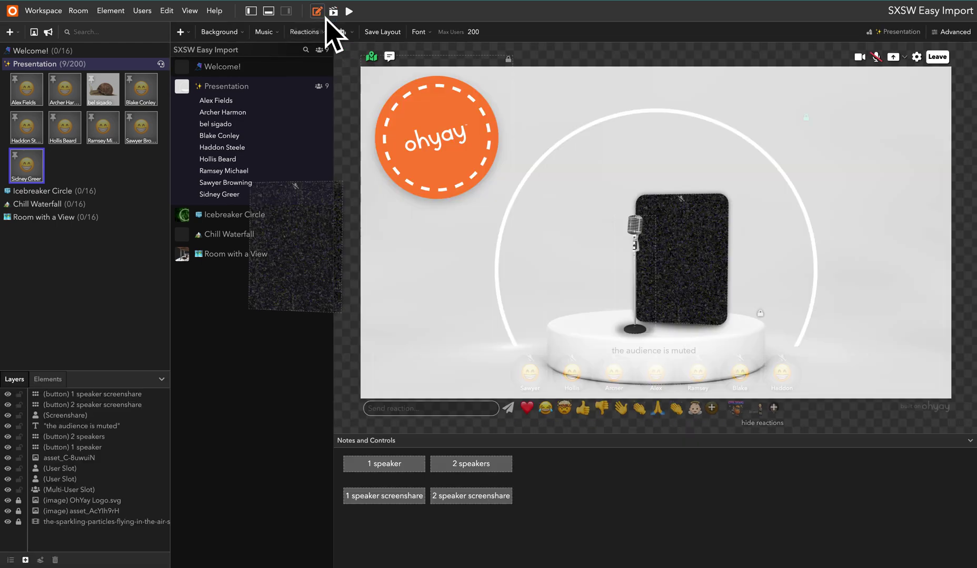
click(395, 59)
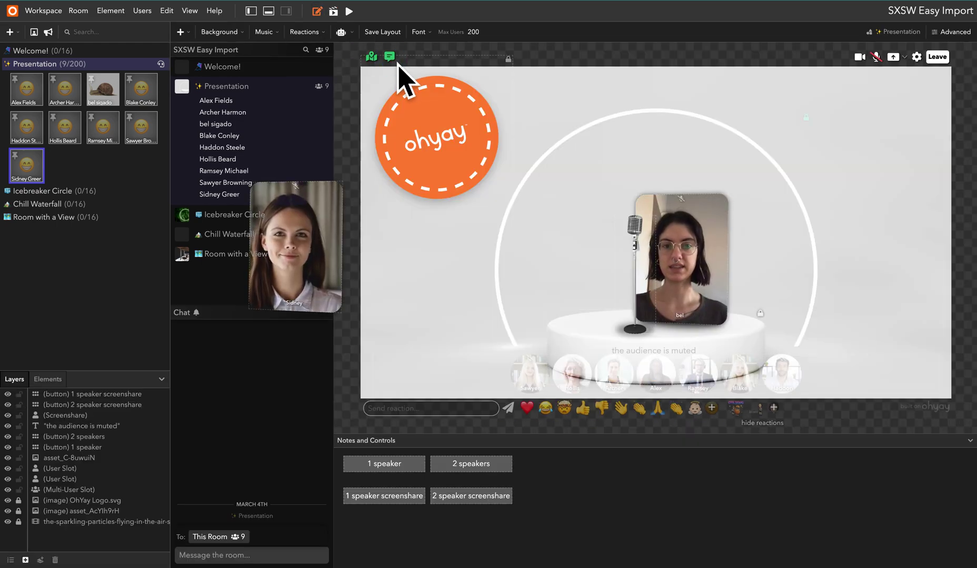
text(hey meet)
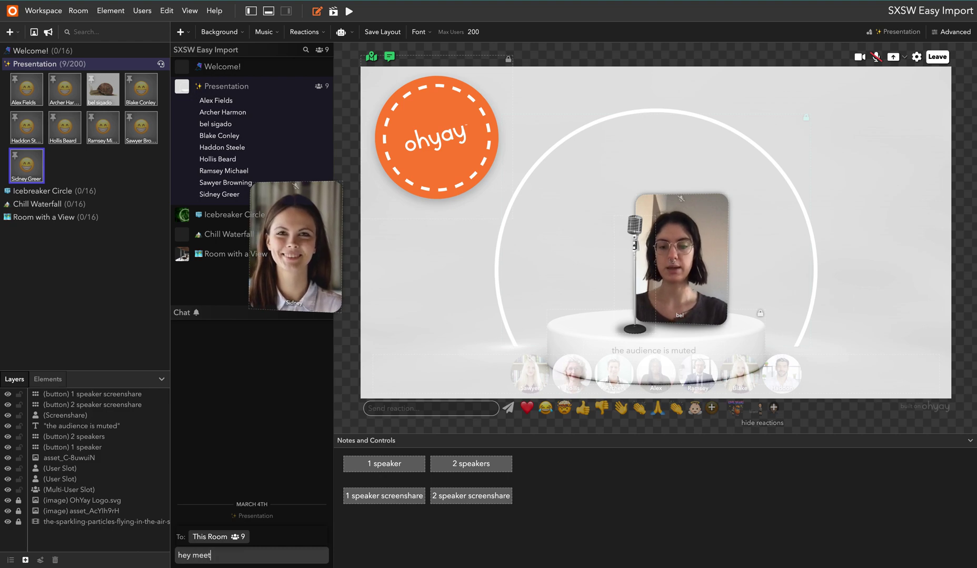
text( me here!)
key(Return)
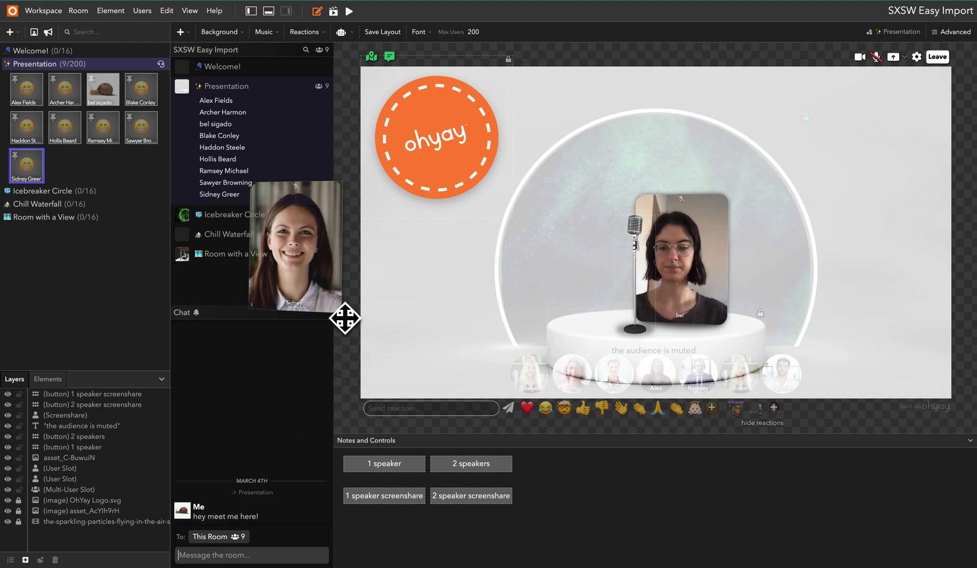
Step: Hide the attendee list and chat, and shrink the Notes and Controls area to enlarge the stage
click(371, 57)
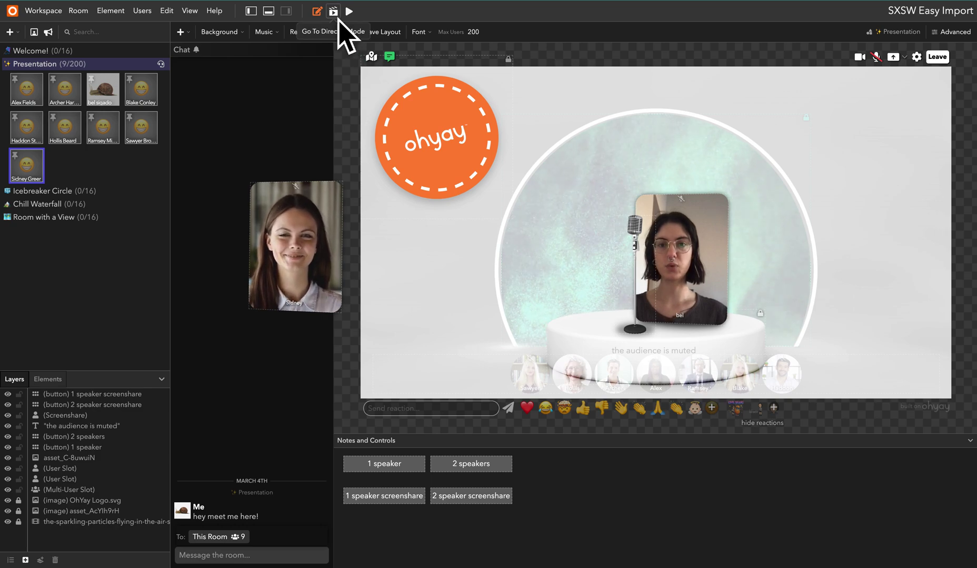
click(393, 58)
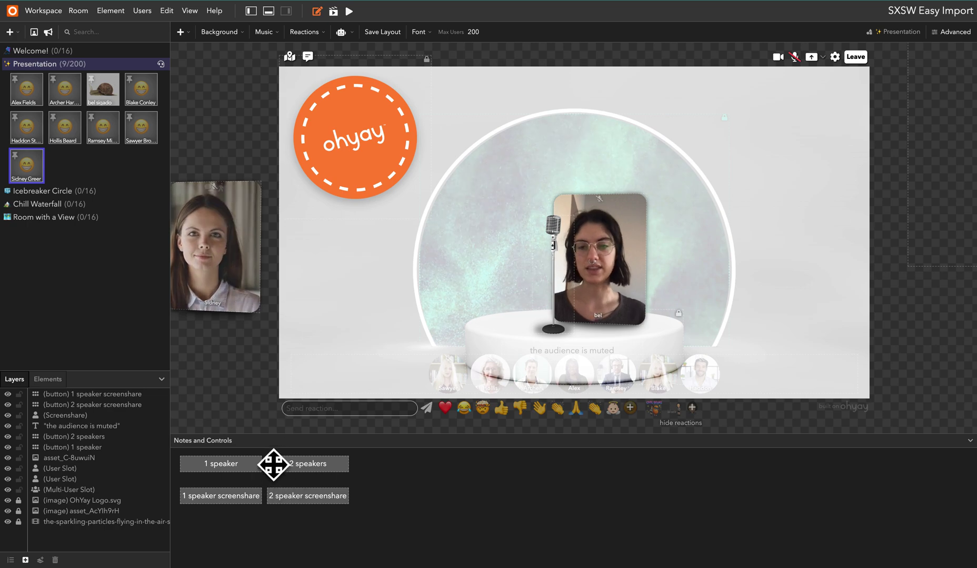
drag(269, 449, 267, 529)
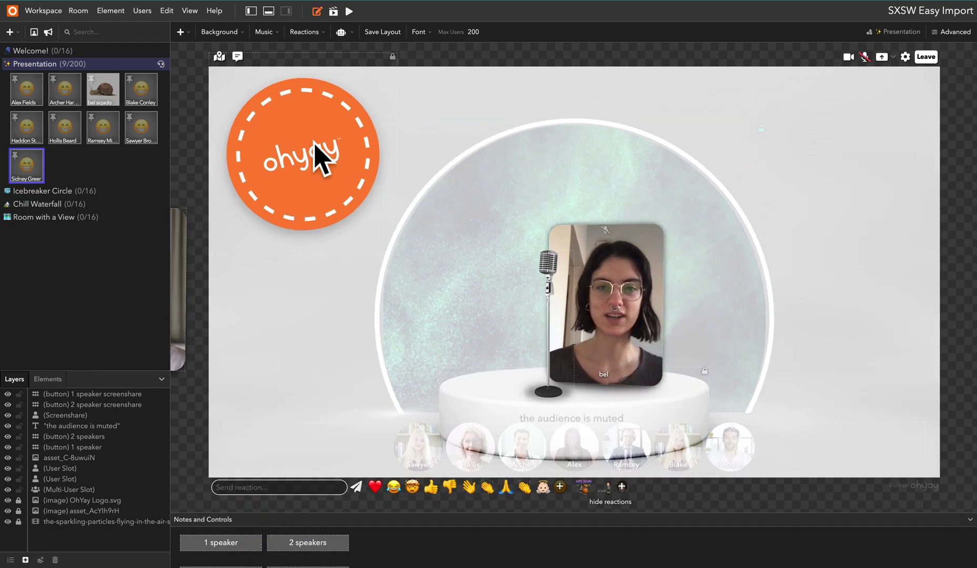
Step: Remove all test bots from the Presentation room
click(351, 33)
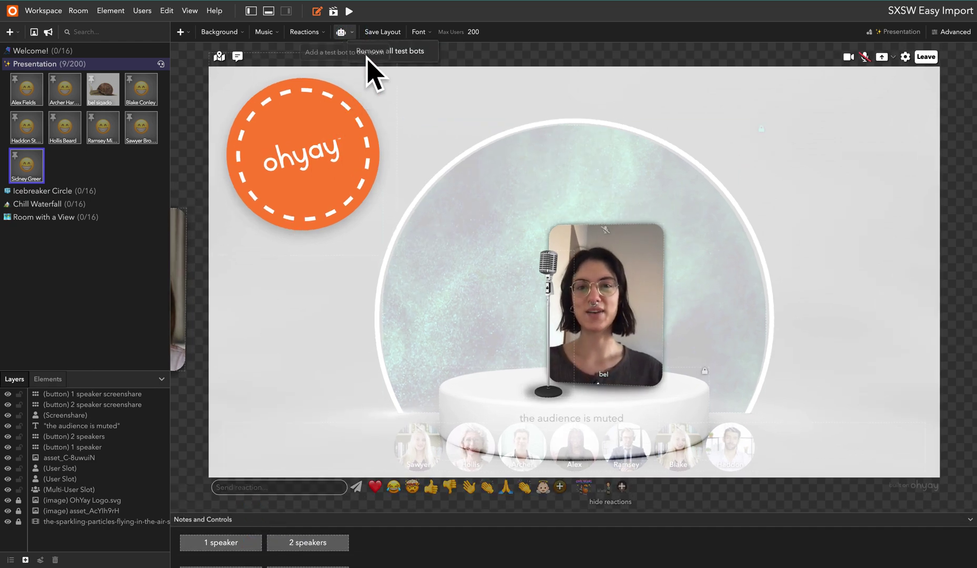
click(398, 56)
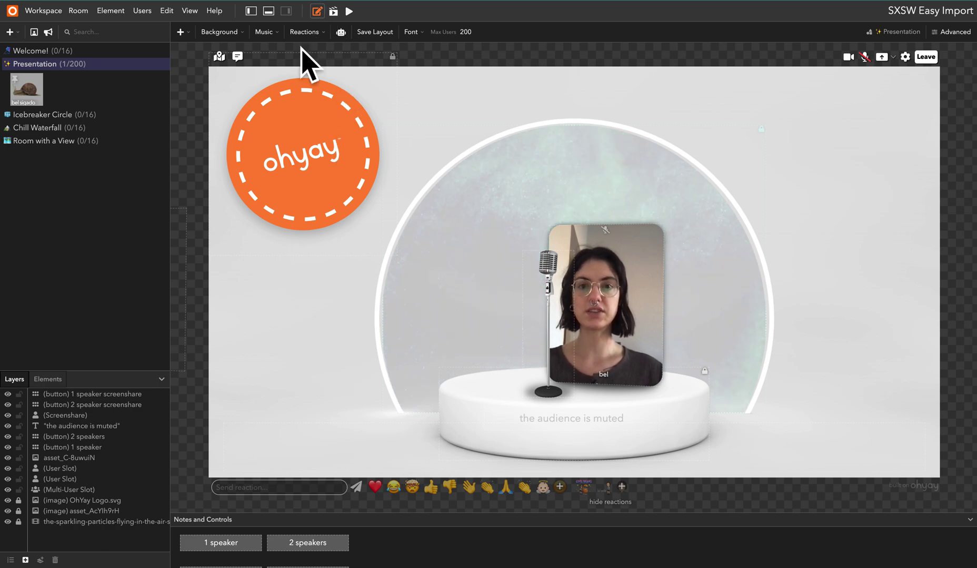
Step: Select the ohyay logo image, view the replacement images and upload options in the Asset Library, and close it
click(398, 63)
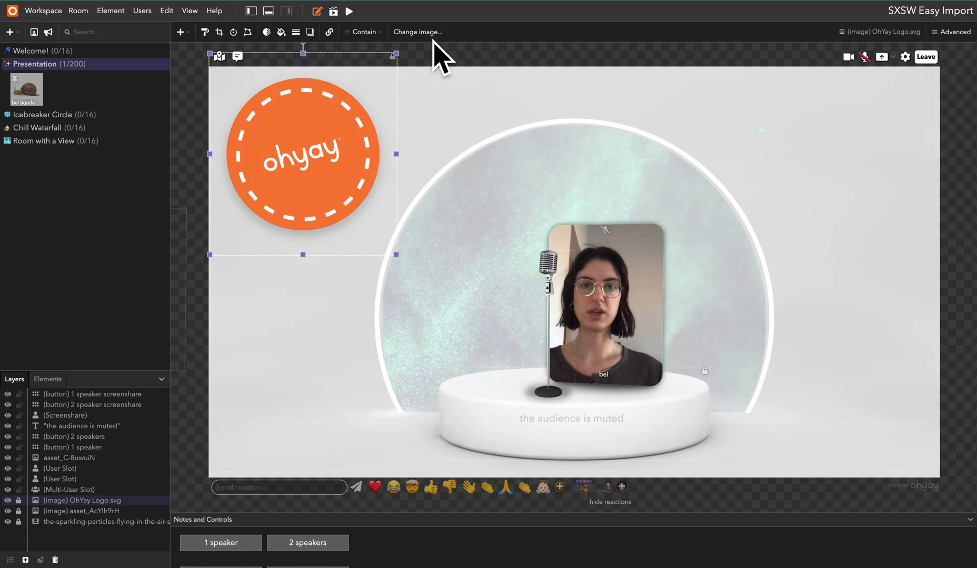
click(418, 32)
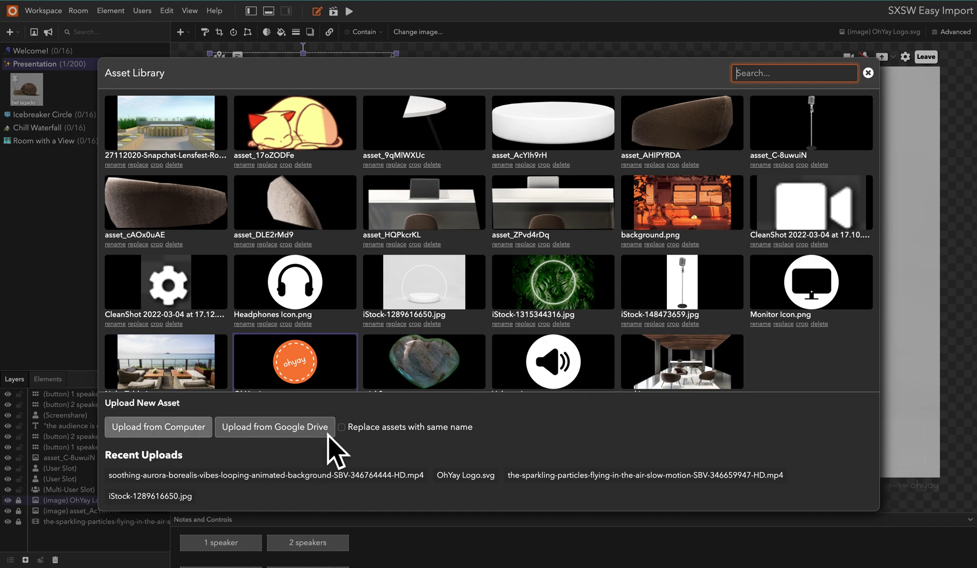
click(868, 72)
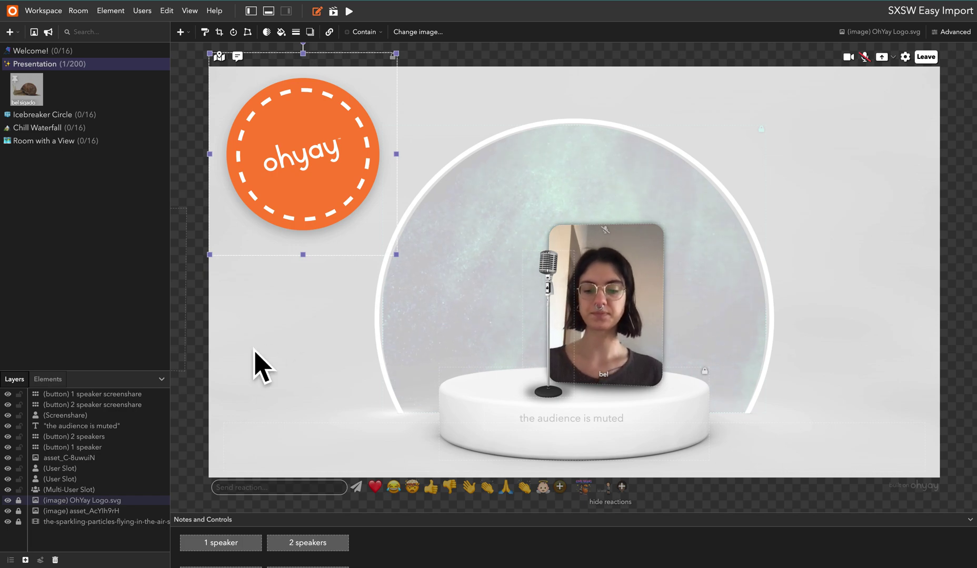
Step: Enter the Icebreaker Circle room and move the stone up beside the participant's video at the top of the circle
click(95, 119)
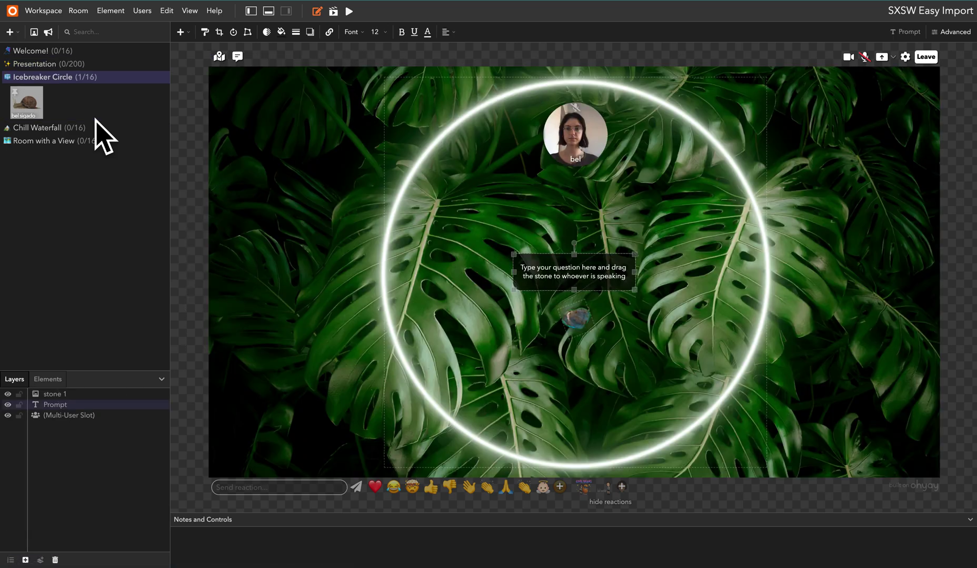
click(585, 233)
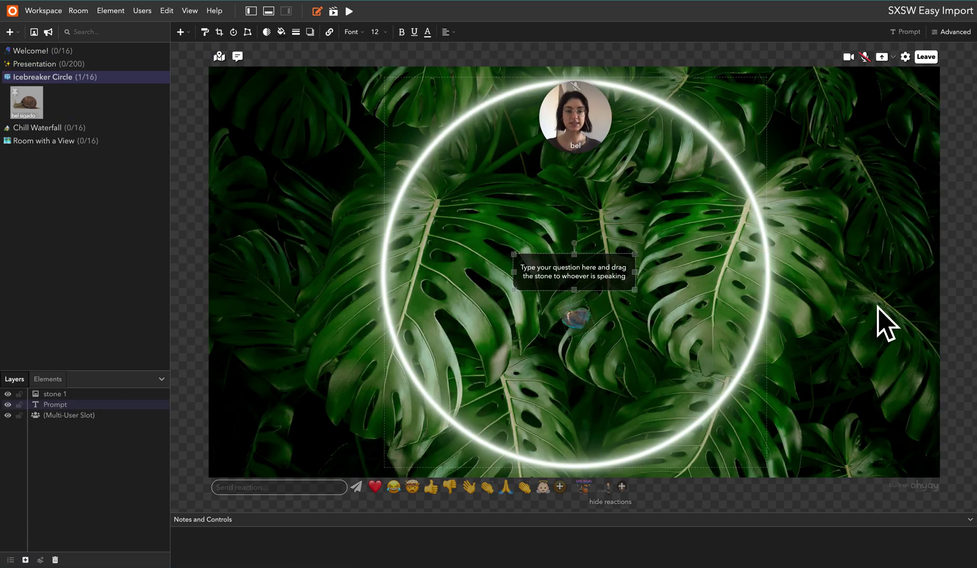
drag(574, 315, 641, 170)
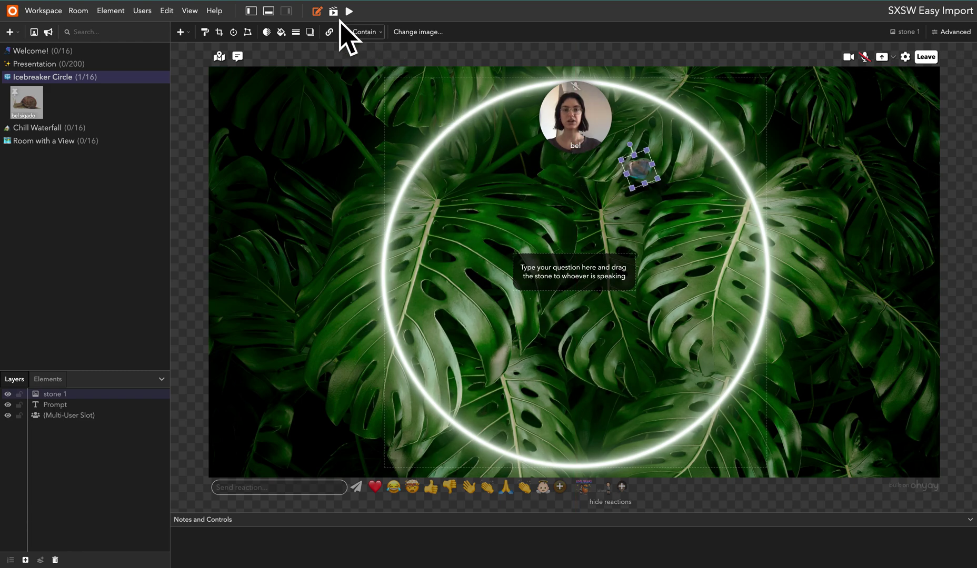
Step: Switch to director mode and visit the Chill Waterfall room followed by Room with a View
click(337, 17)
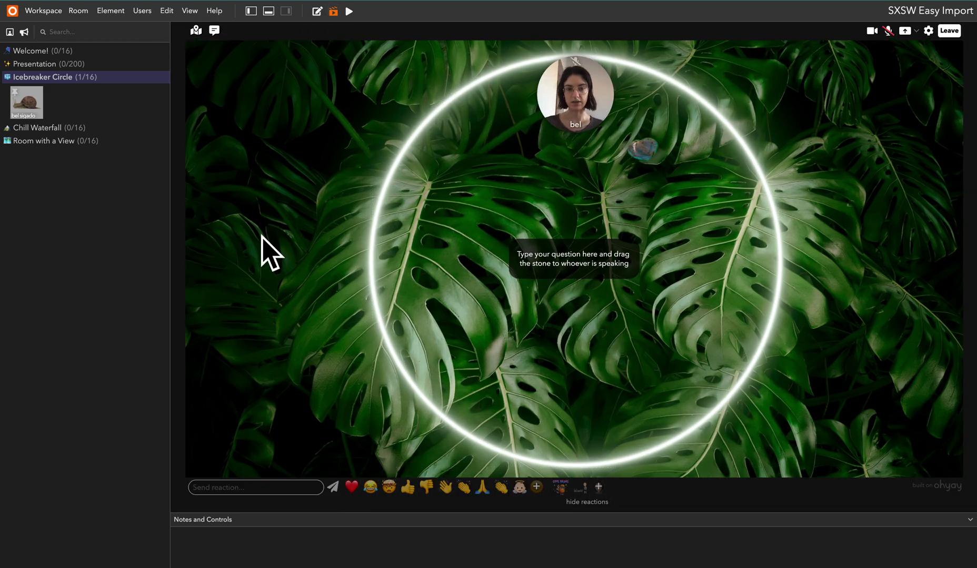
click(68, 130)
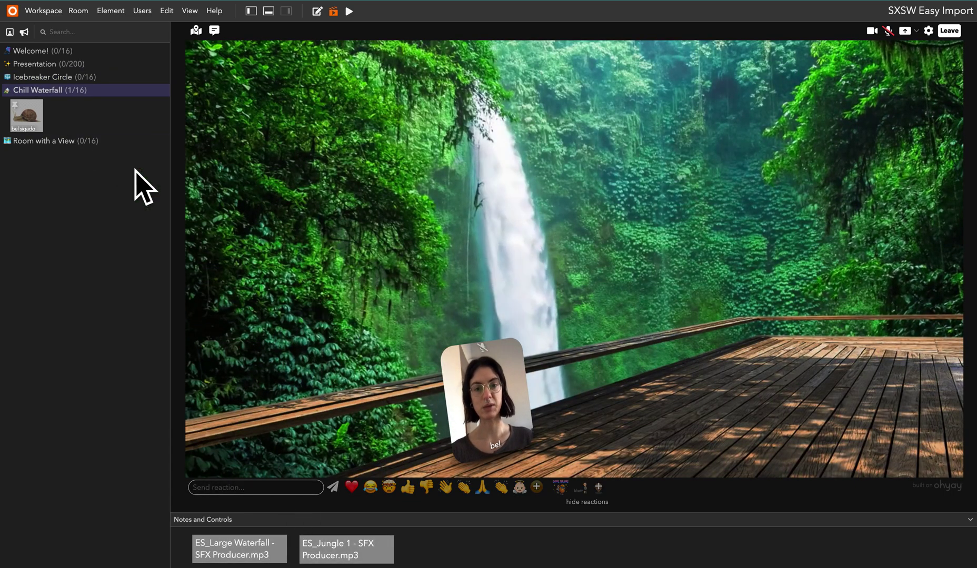
click(63, 145)
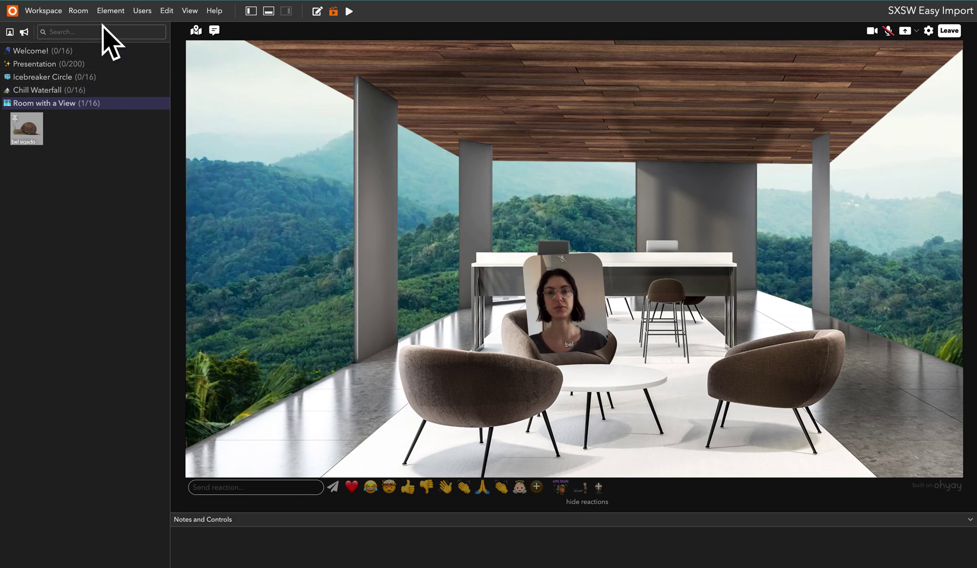
Step: In edit mode, browse the room gallery for importable rooms under "experimental" and "nature", and close the gallery
click(322, 16)
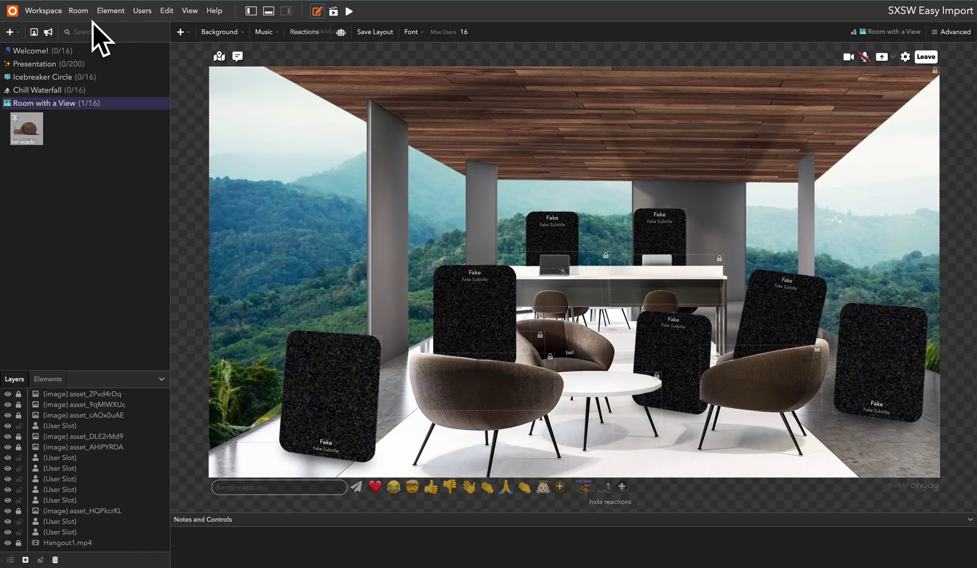
click(85, 14)
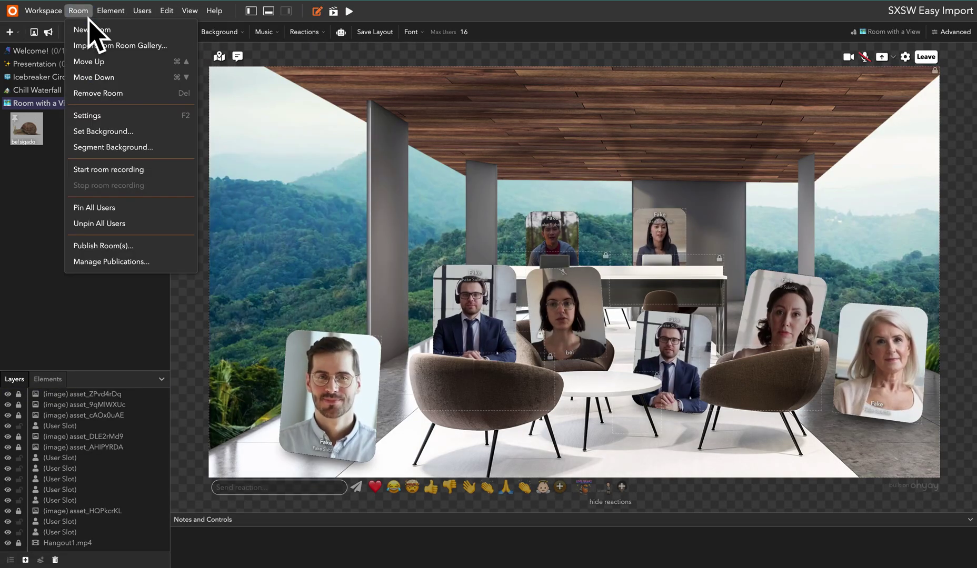
click(150, 51)
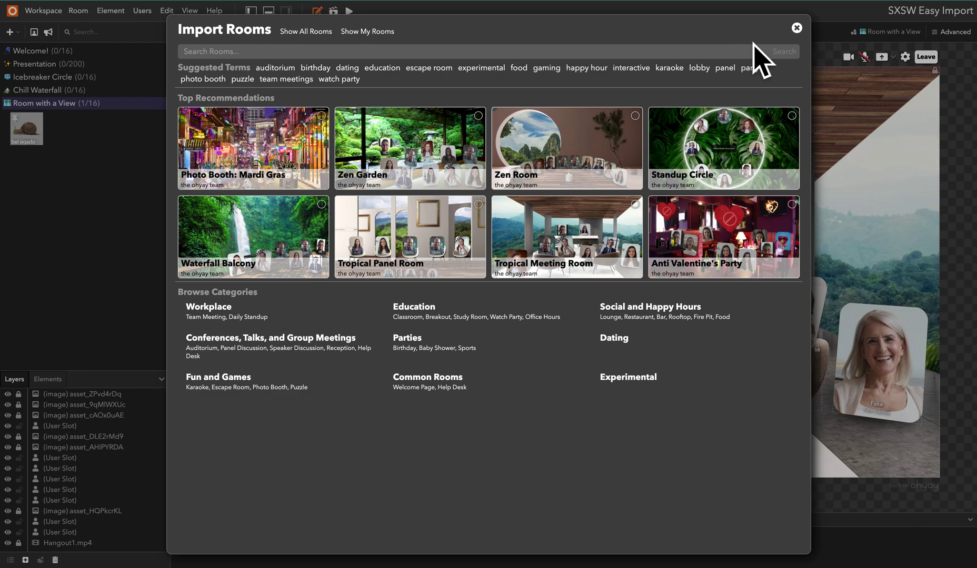
click(478, 72)
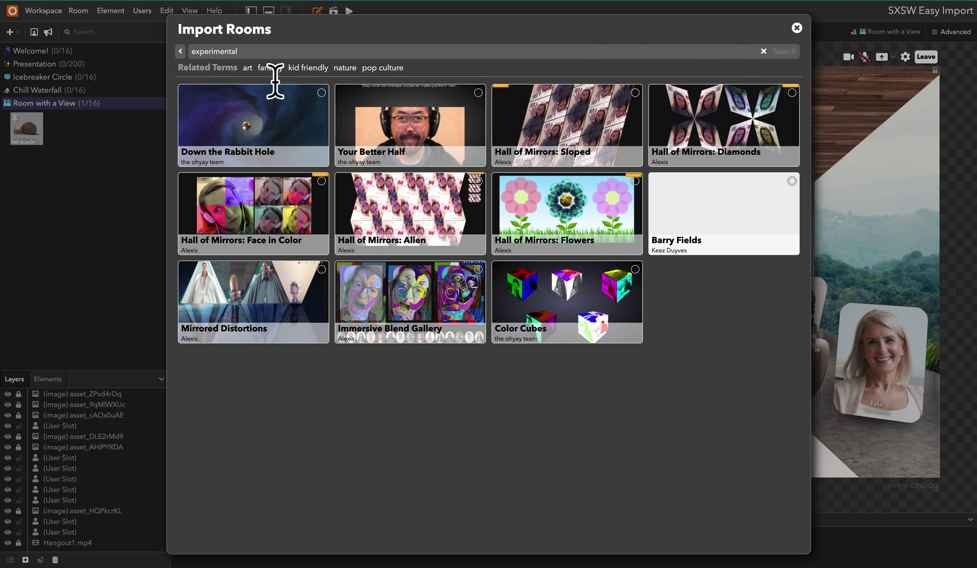
click(348, 67)
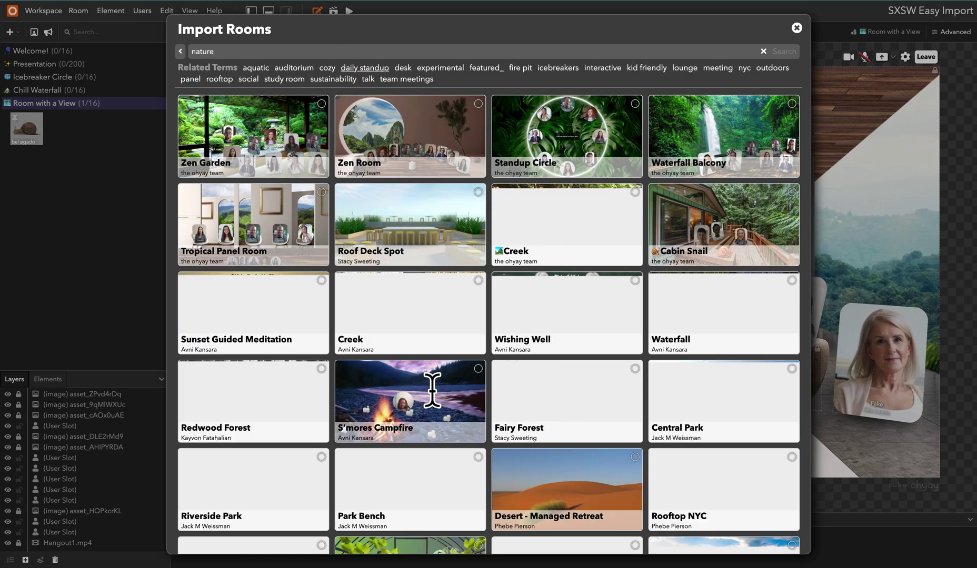
click(796, 27)
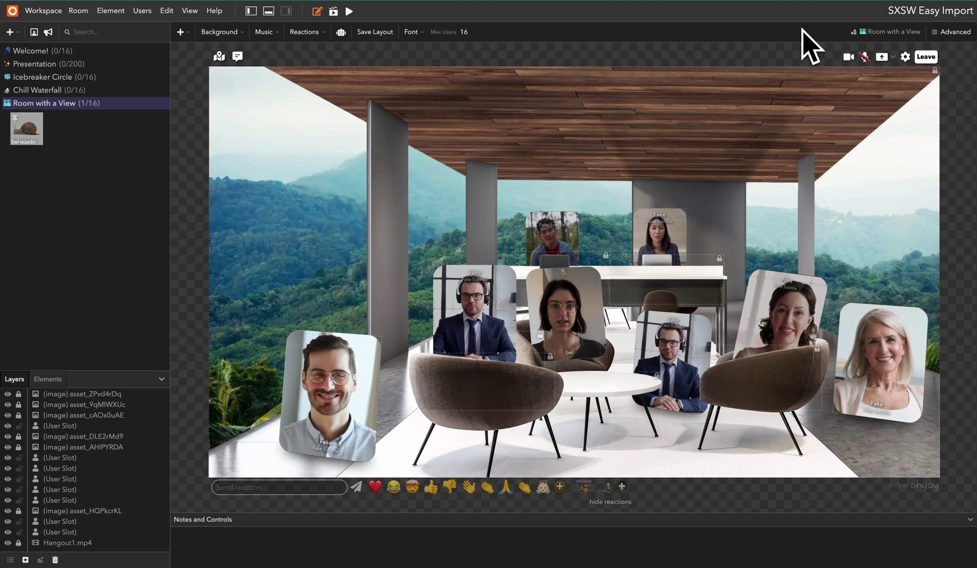